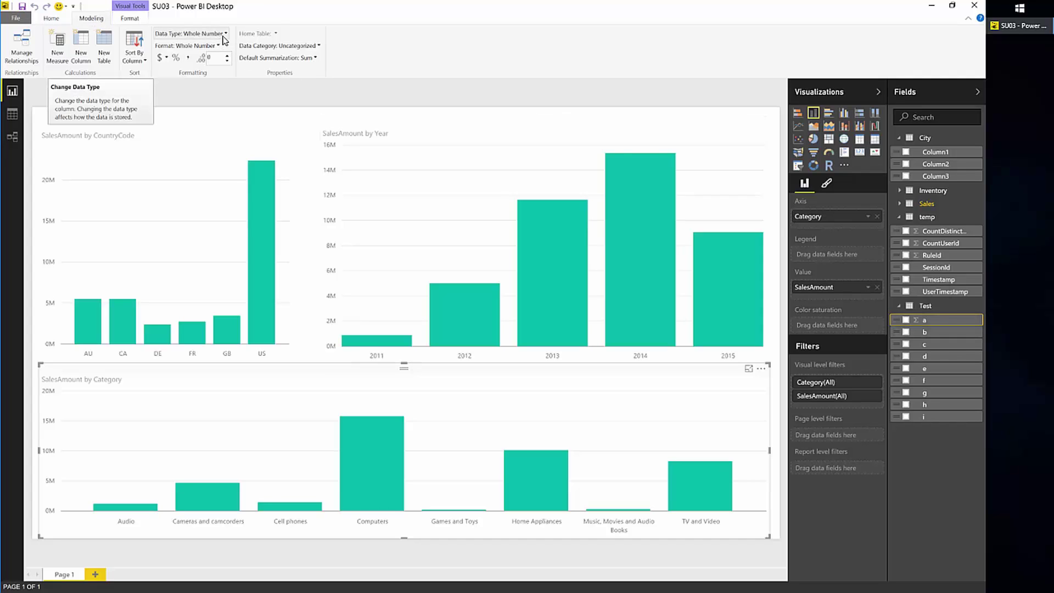
Examine the data types available for column a of the Test table.
click(224, 37)
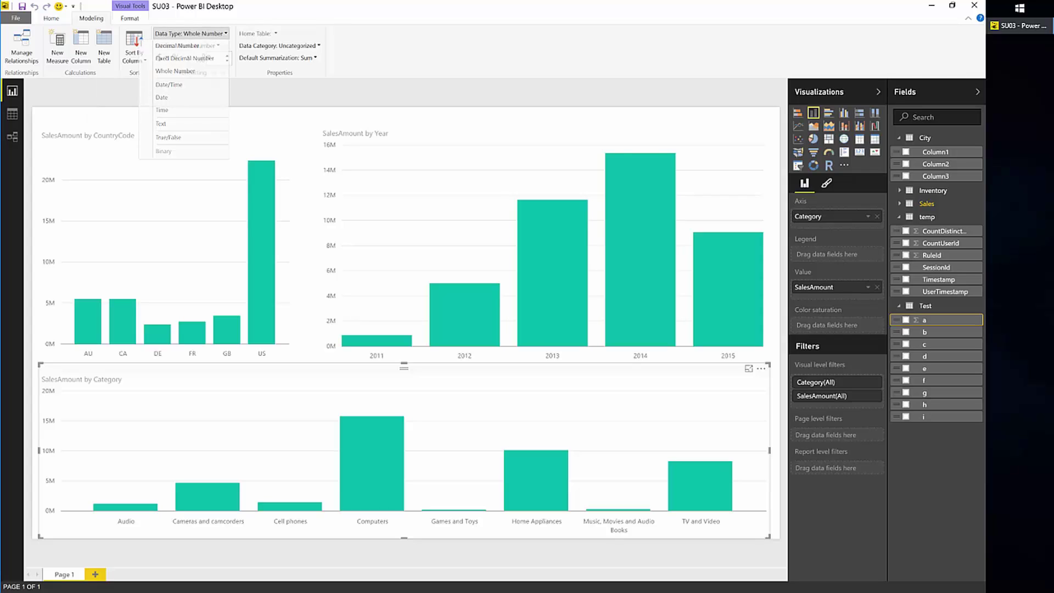
click(220, 35)
click(221, 35)
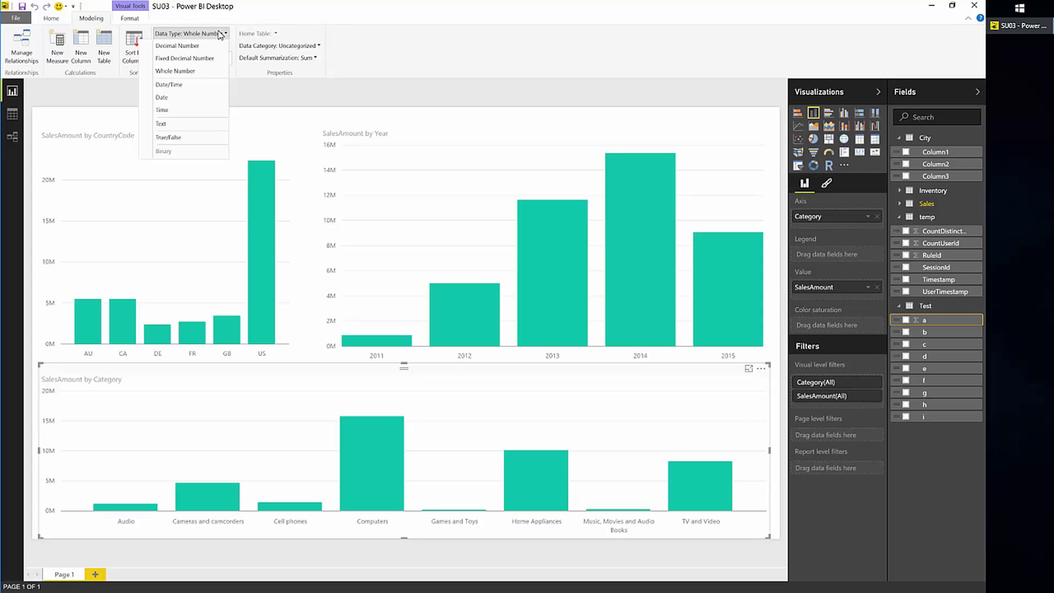
click(740, 412)
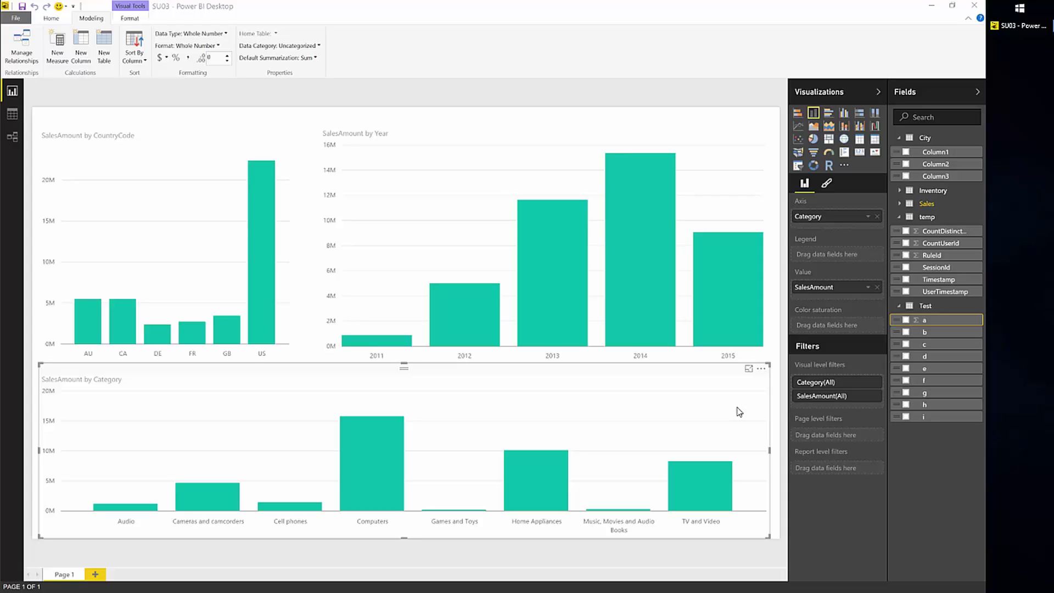
Set the current file's privacy option to ignore the Privacy Levels and potentially improve performance.
click(21, 22)
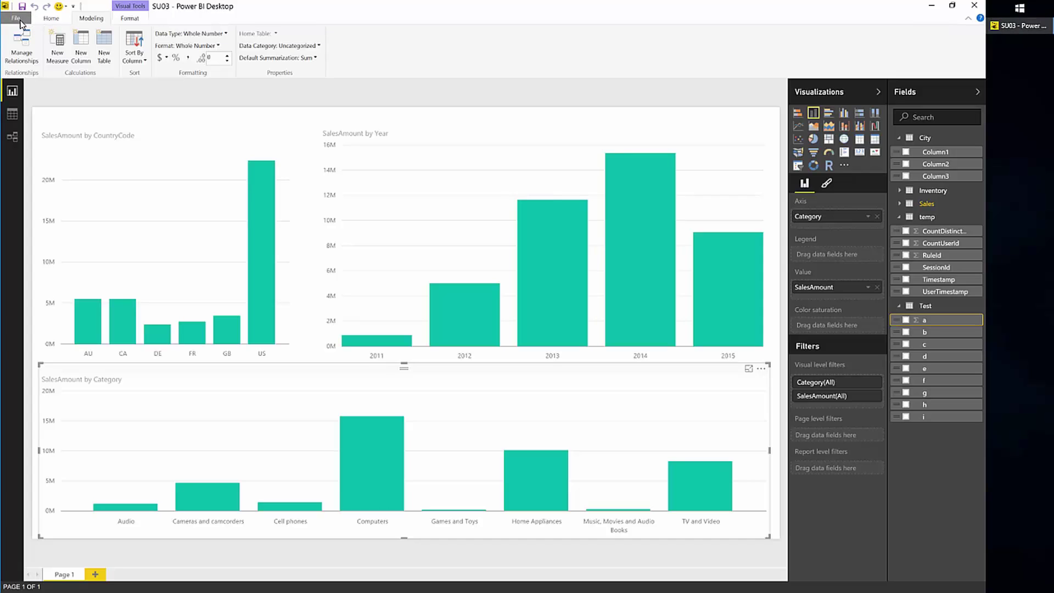
click(21, 22)
mouse_move(65, 192)
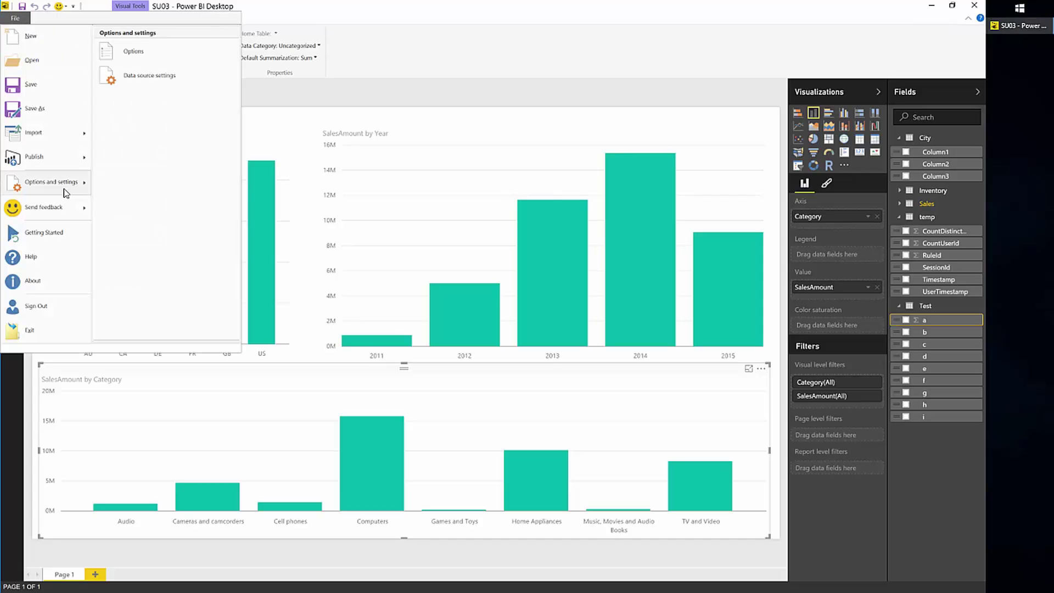
click(159, 58)
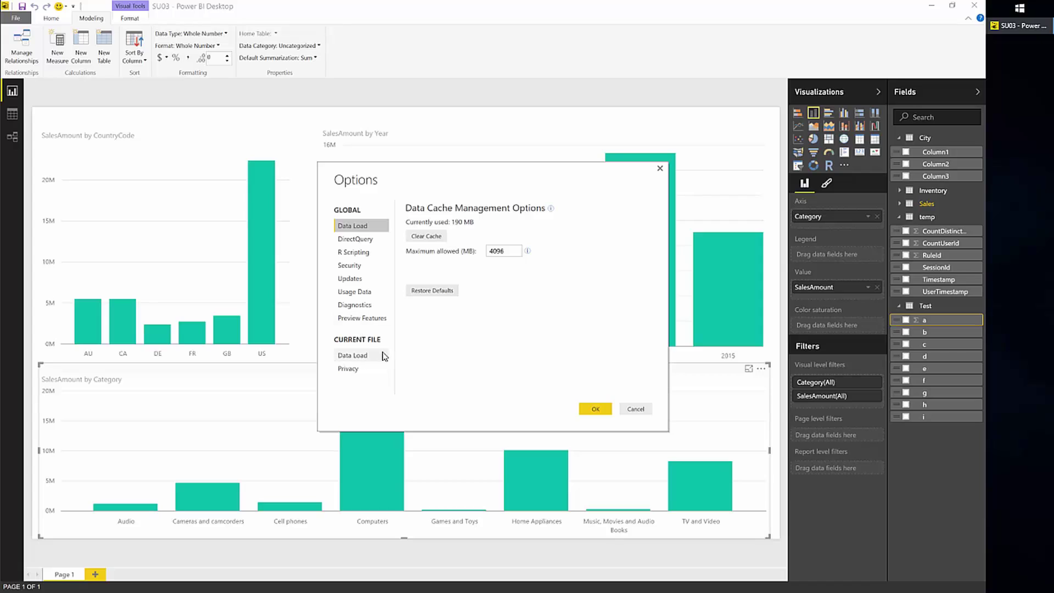
click(361, 371)
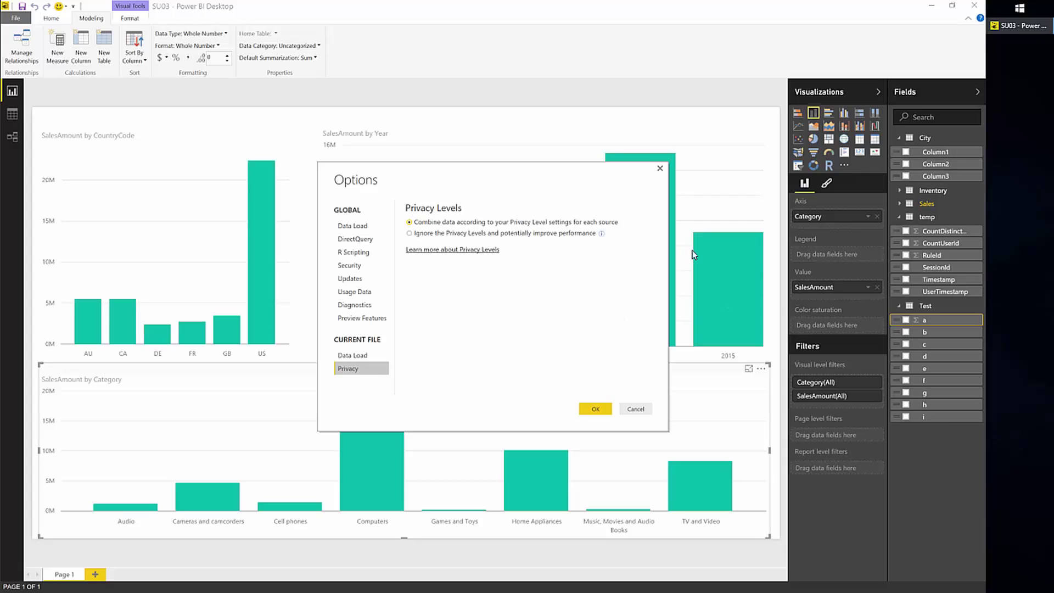
click(439, 235)
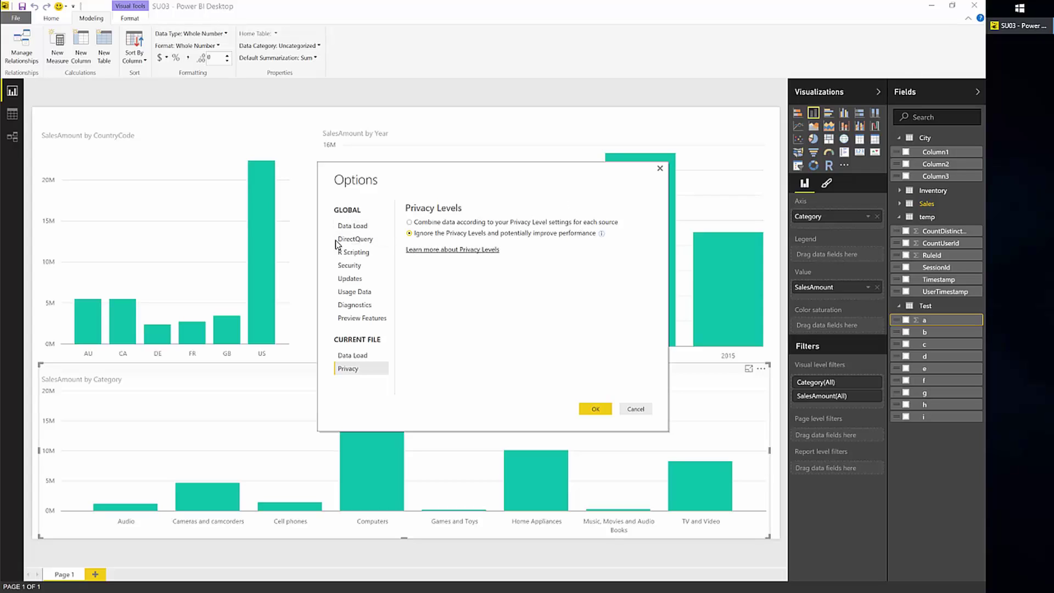
Choose to always ignore Privacy Level settings in the global security options, and discard the option changes.
click(348, 265)
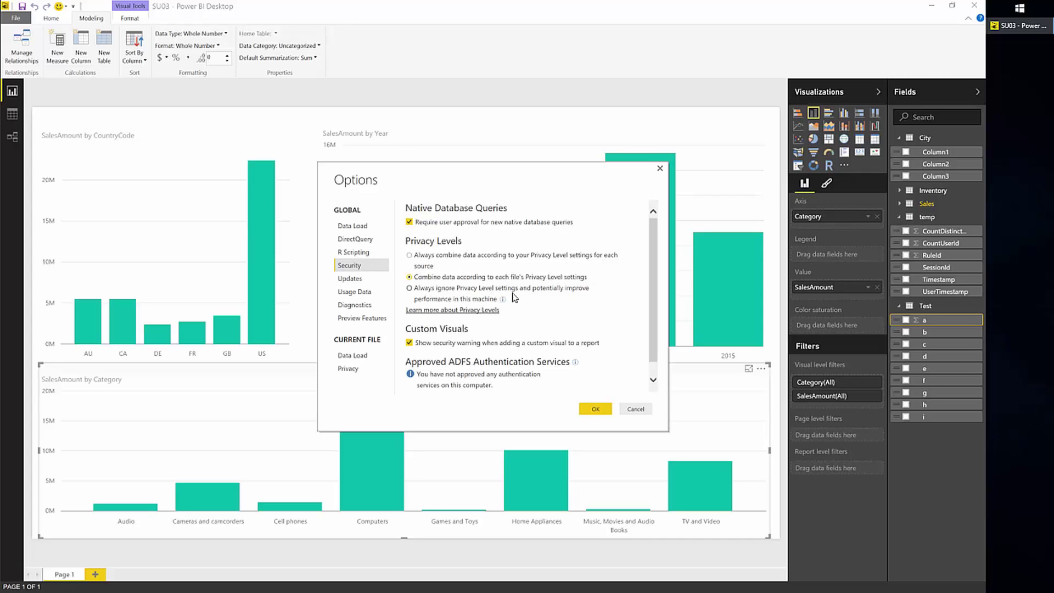
click(428, 289)
click(640, 411)
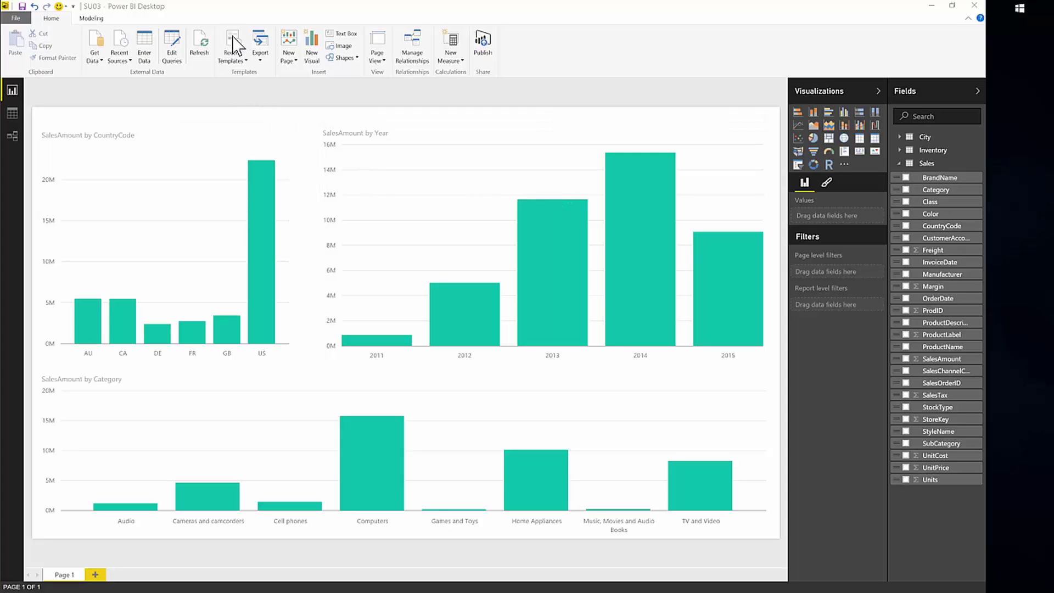
Open the queries for editing and remove the empty rows from Column2 of the City query.
click(174, 52)
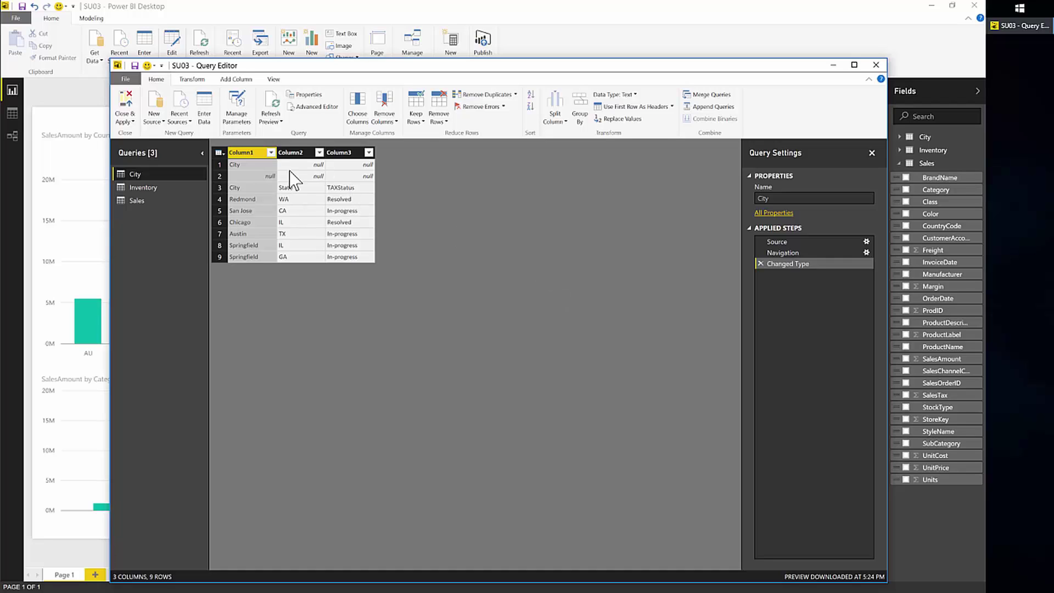
click(320, 166)
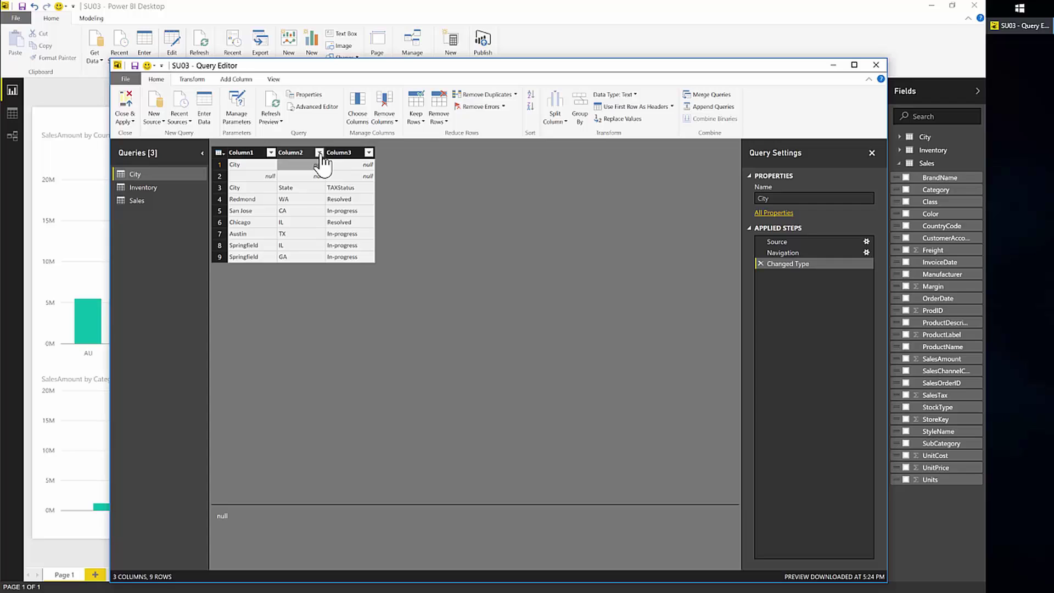
click(319, 154)
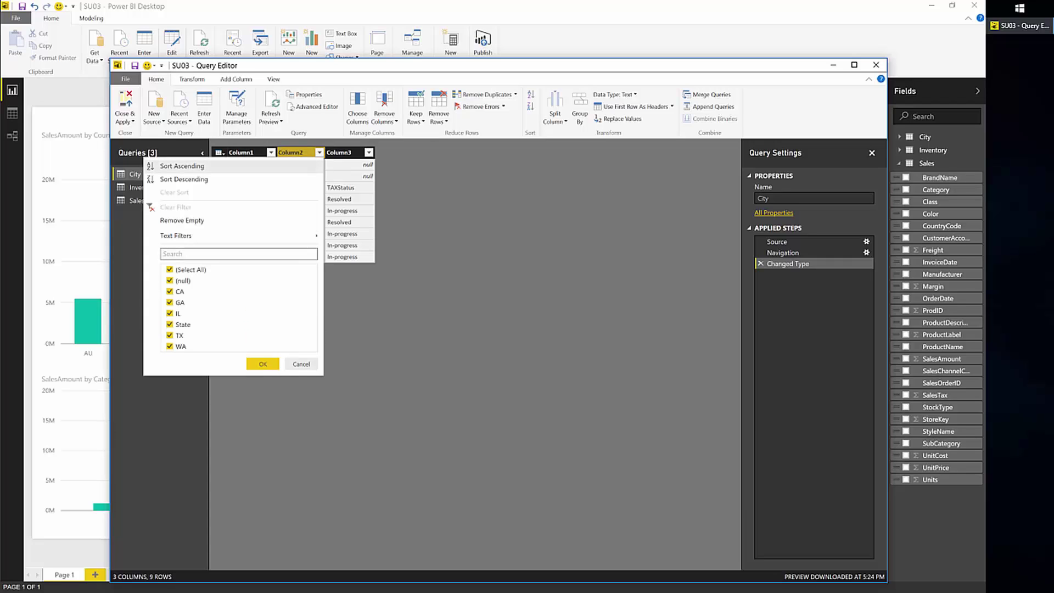
click(443, 184)
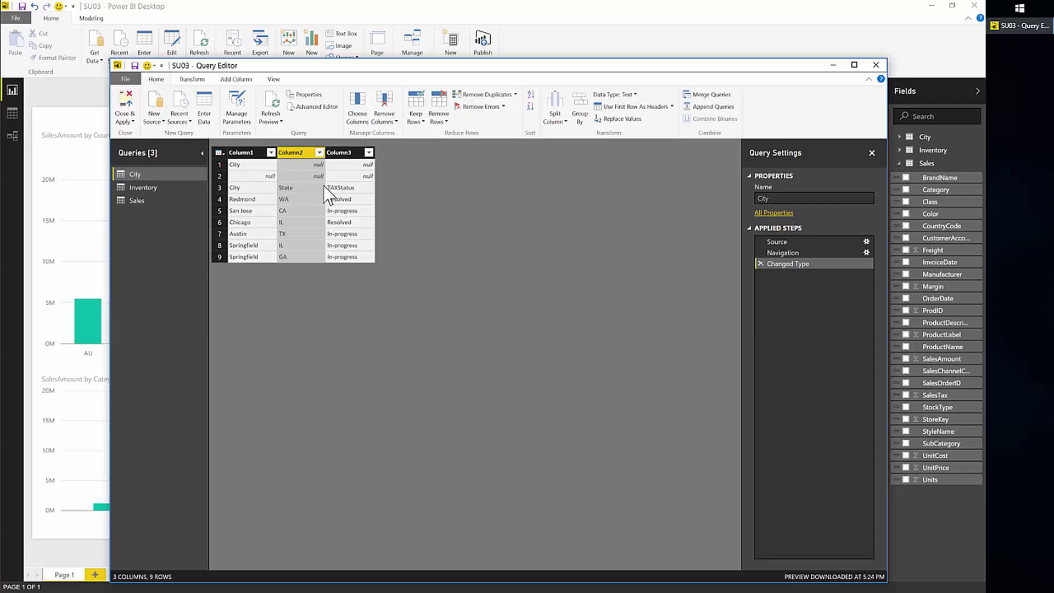
click(320, 153)
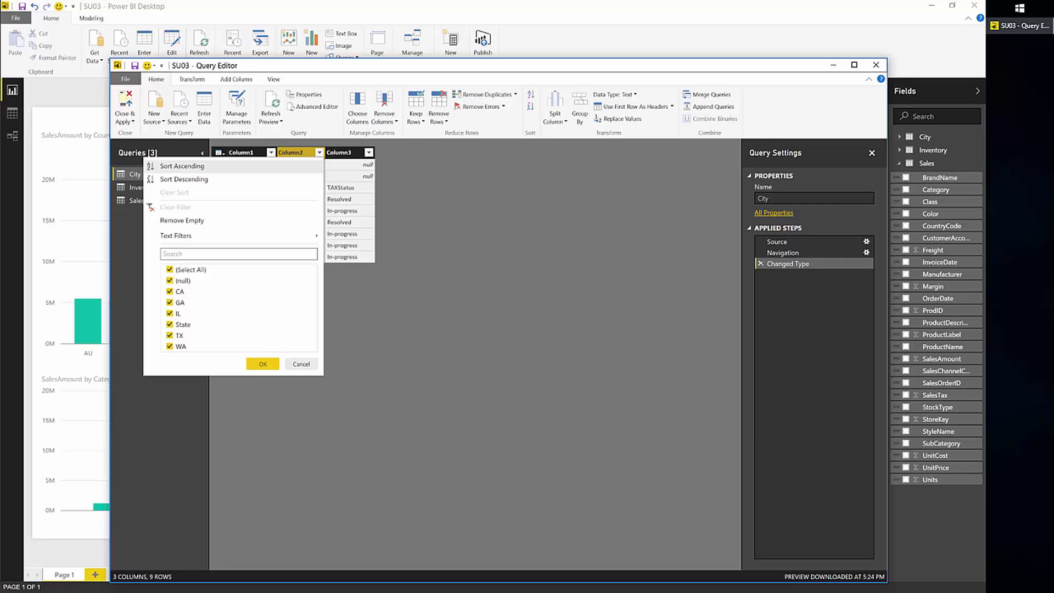
click(258, 221)
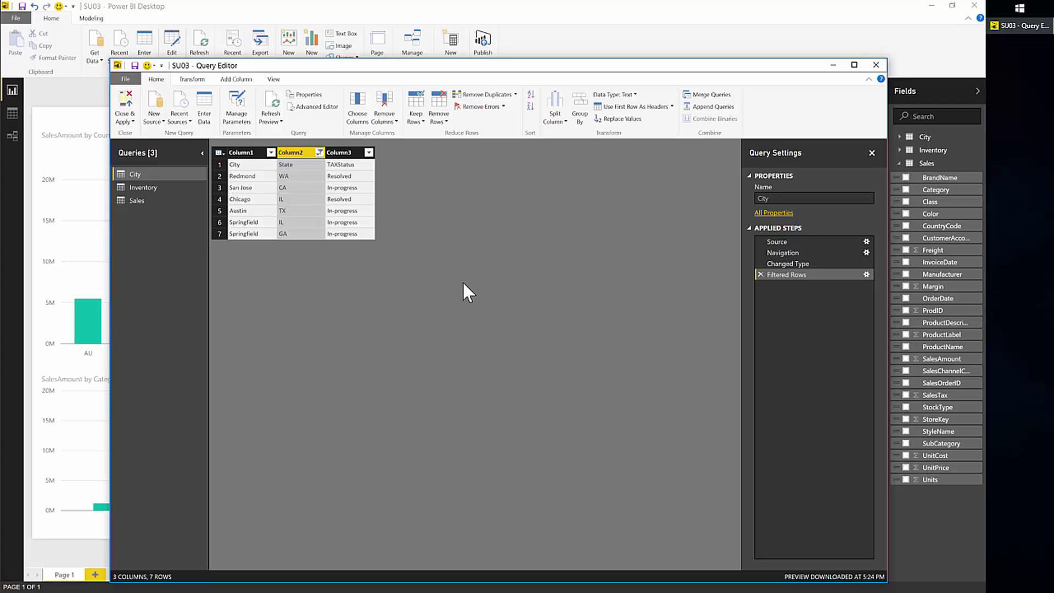
Change the data type of the Inventory query's MaxDayInStock column to Duration.
click(158, 187)
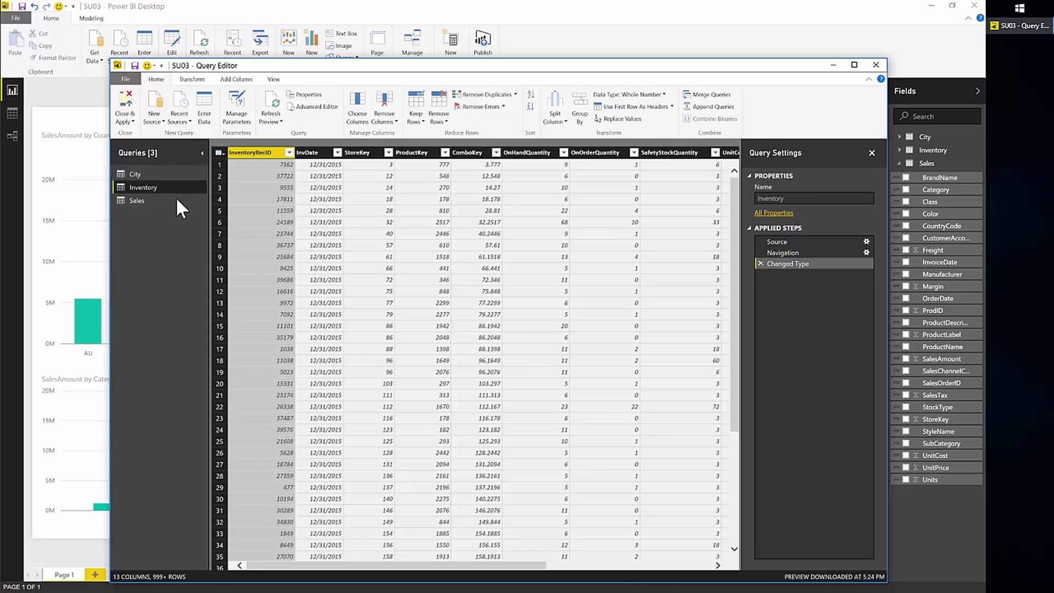
drag(505, 566, 712, 579)
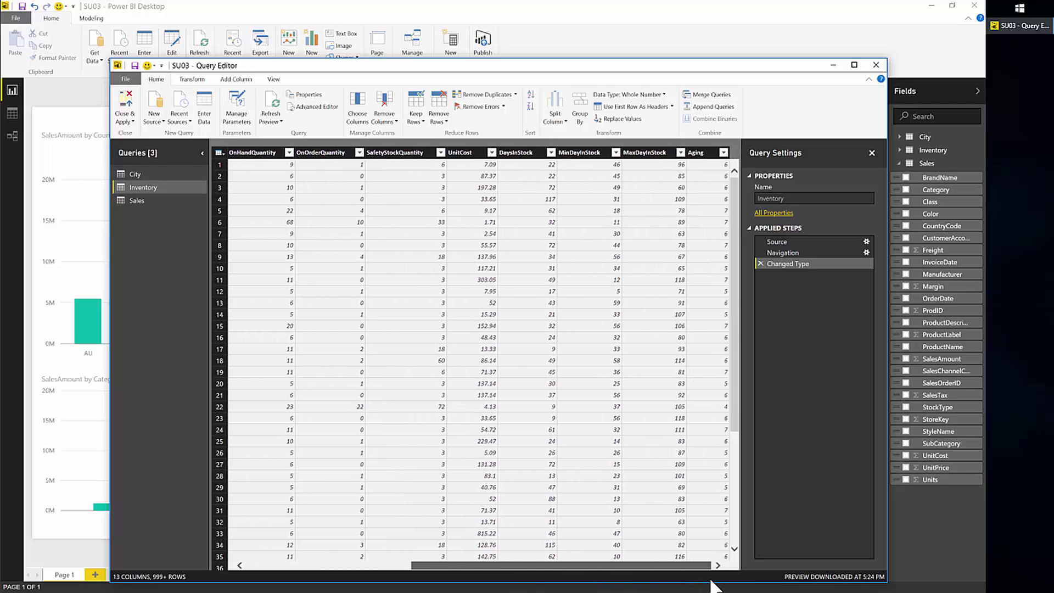
click(664, 153)
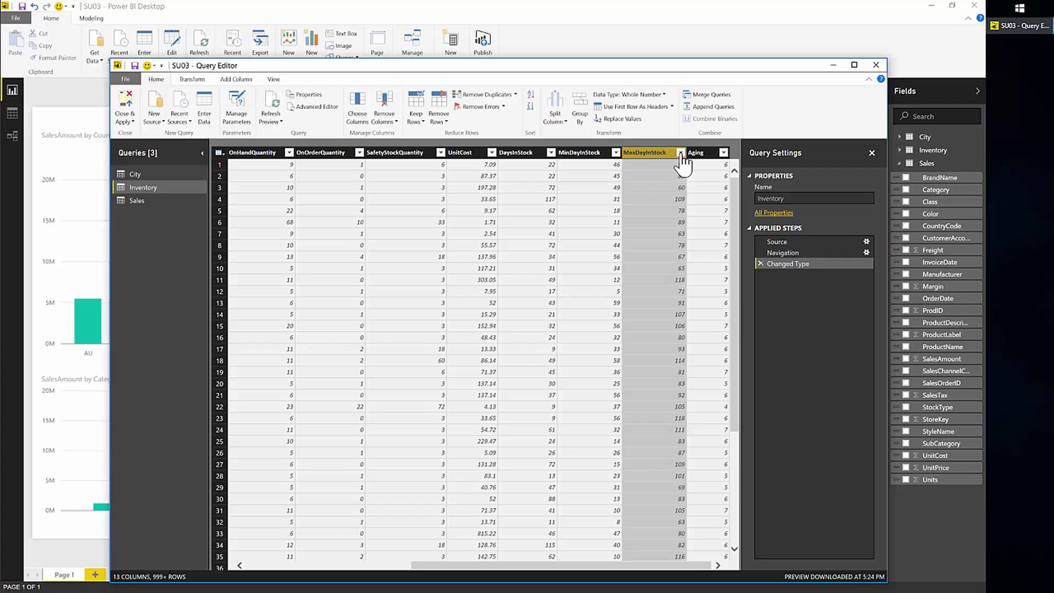
right_click(663, 155)
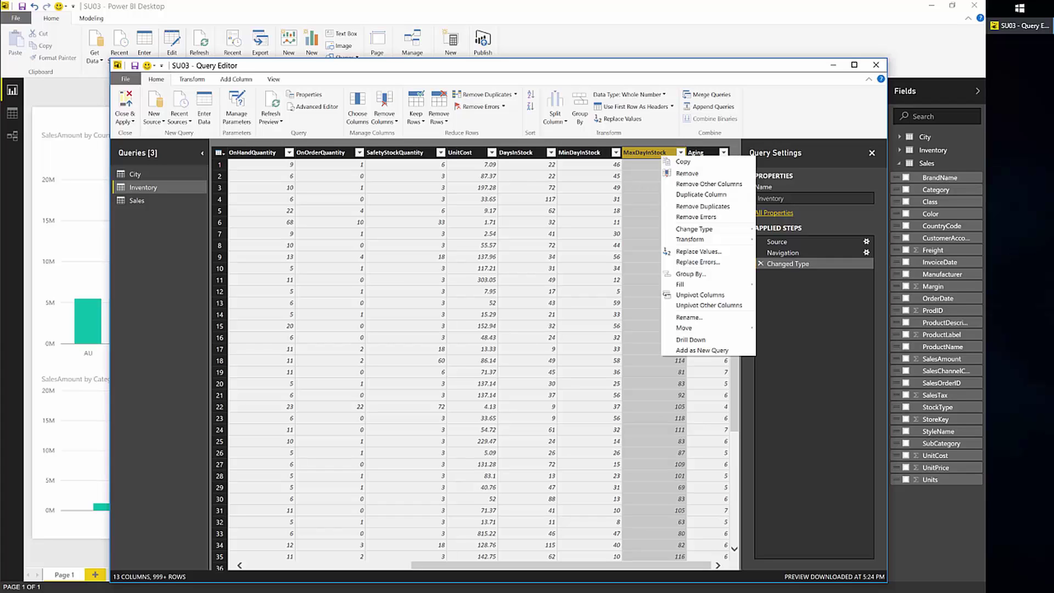
mouse_move(711, 233)
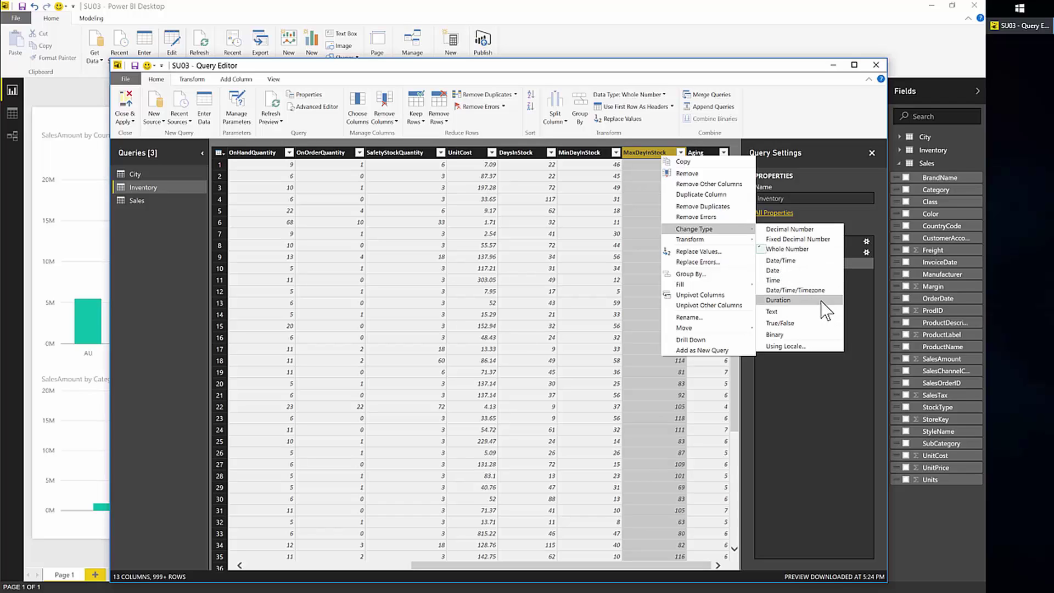
click(778, 300)
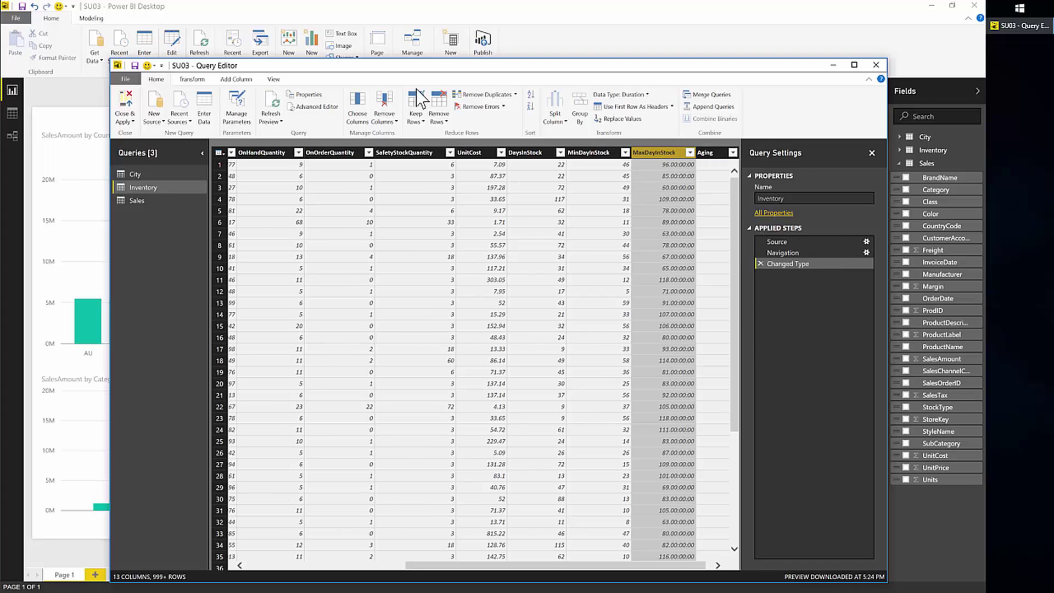
Transform the MaxDayInStock durations into Total Years.
click(193, 79)
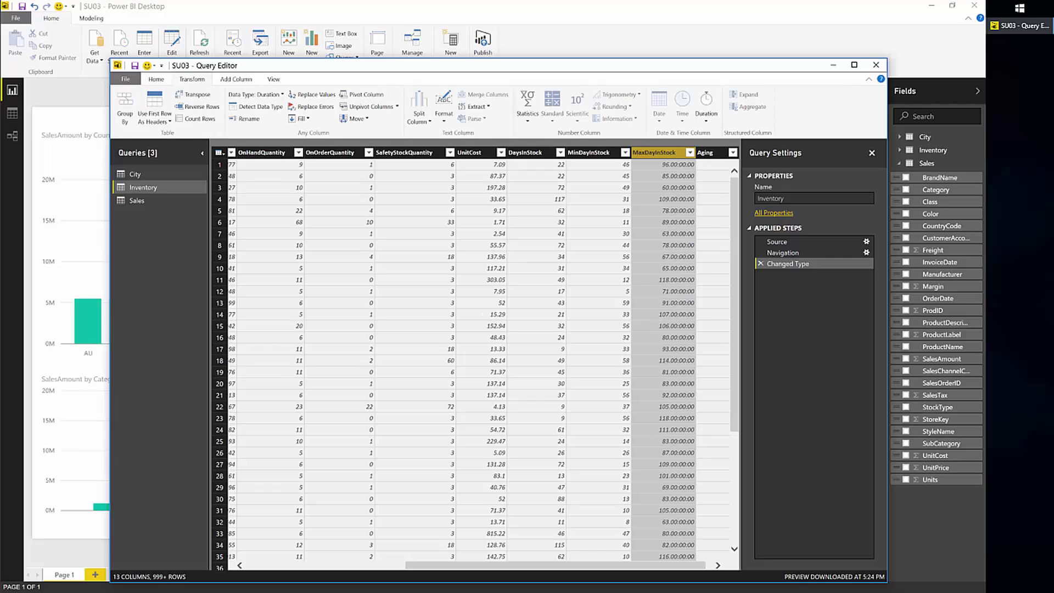
click(712, 116)
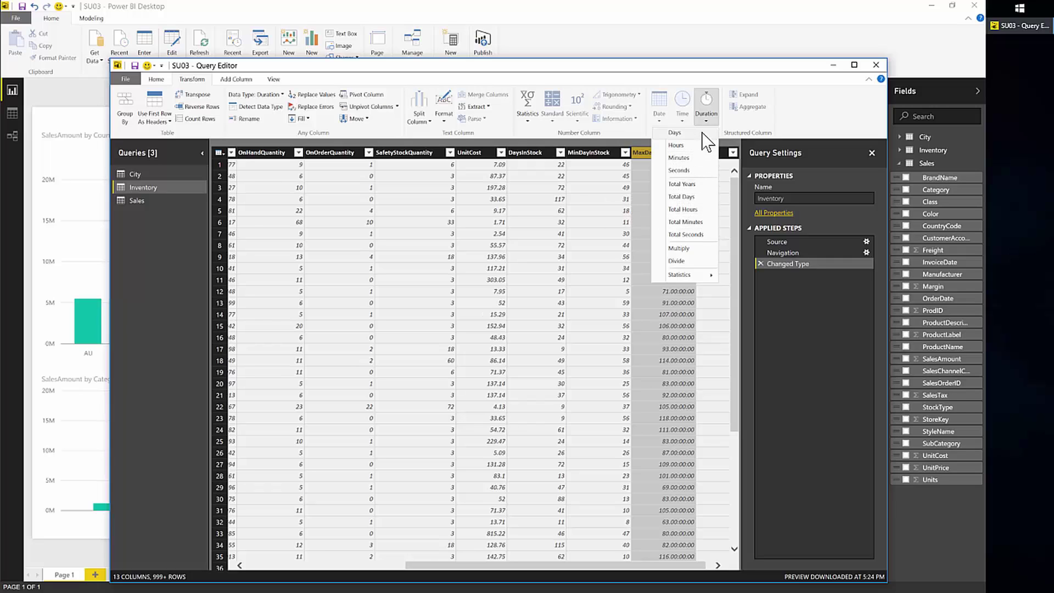
click(706, 186)
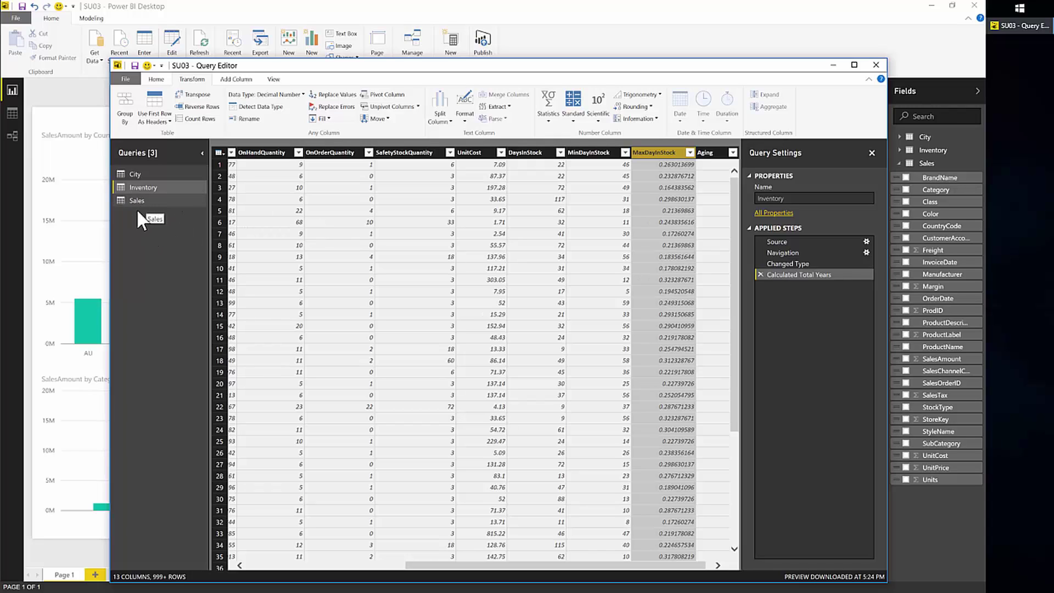
Keep only the duplicate rows of the City query based on Column1.
click(144, 174)
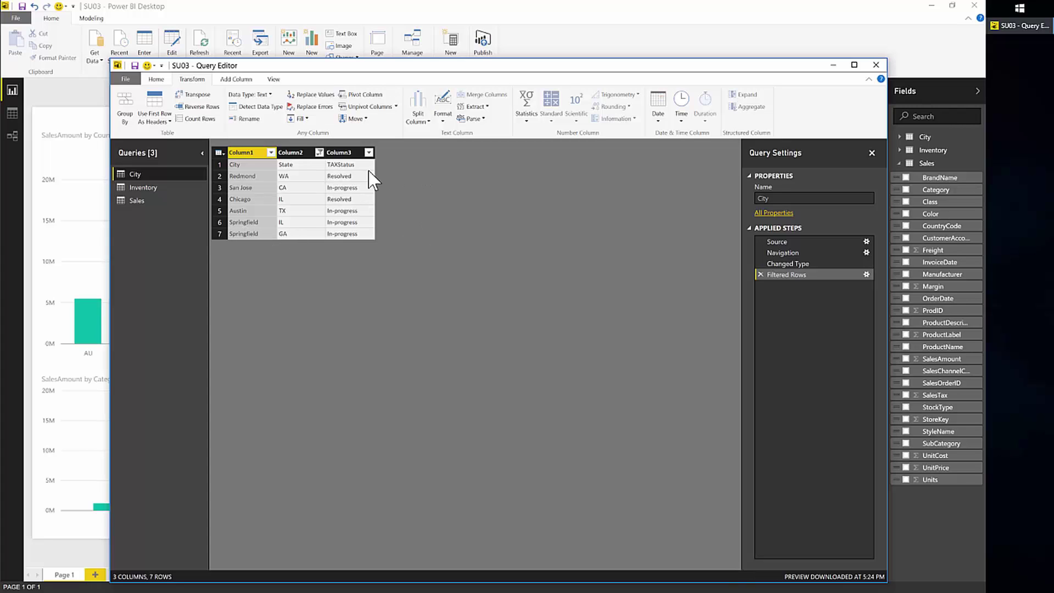
click(156, 79)
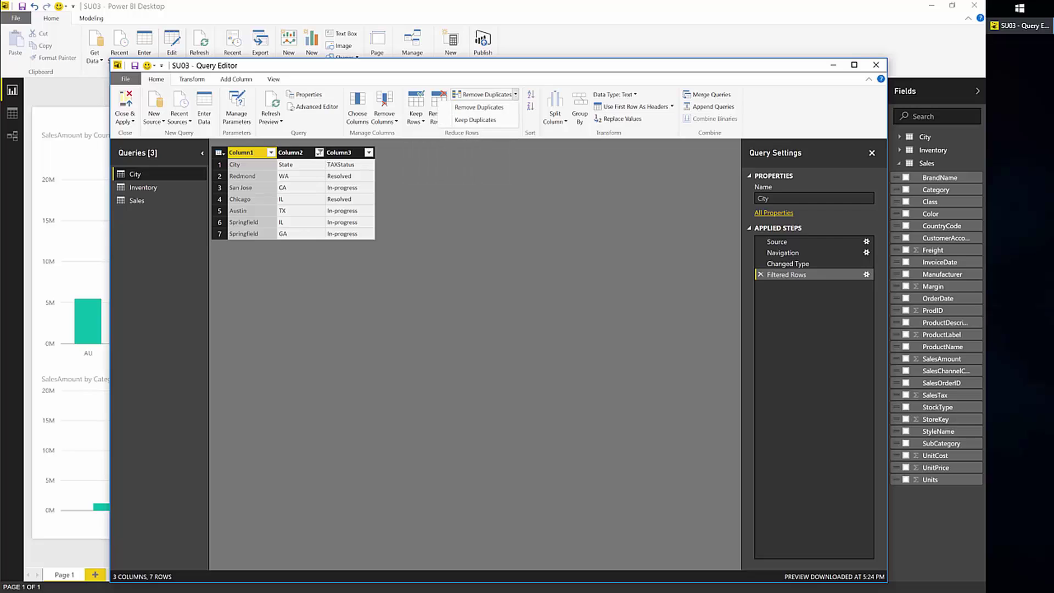
click(516, 95)
click(476, 120)
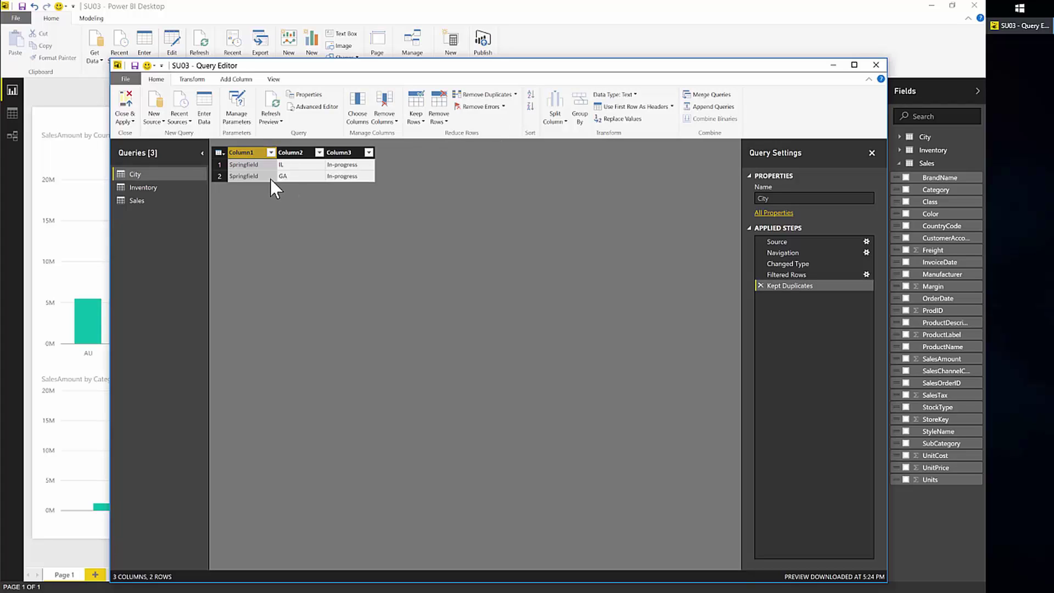